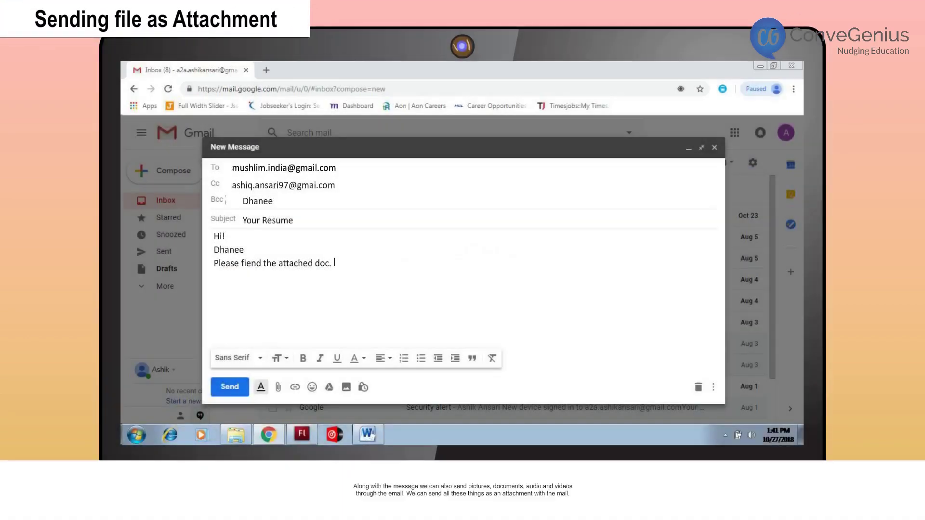
Compose a new message and attach Hydrangeas - Copy.jpg and add00.avi from Pictures
click(279, 388)
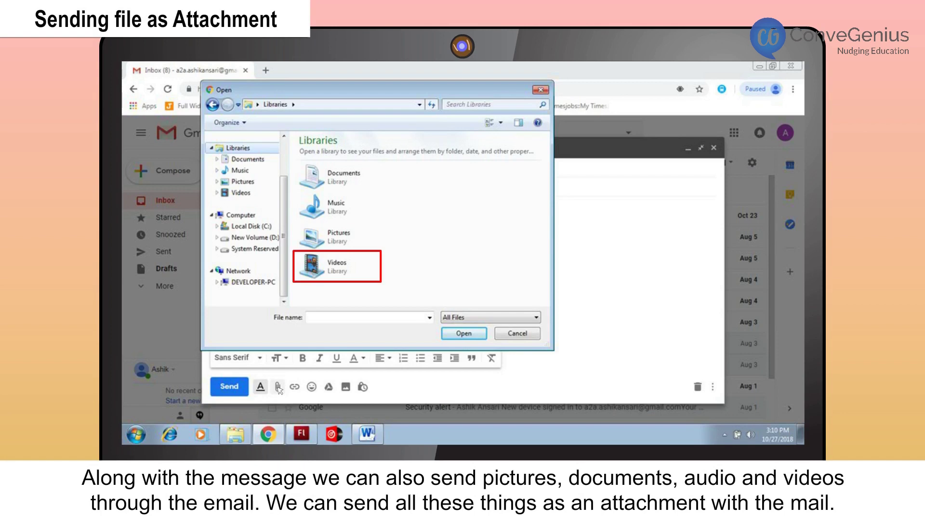
click(542, 90)
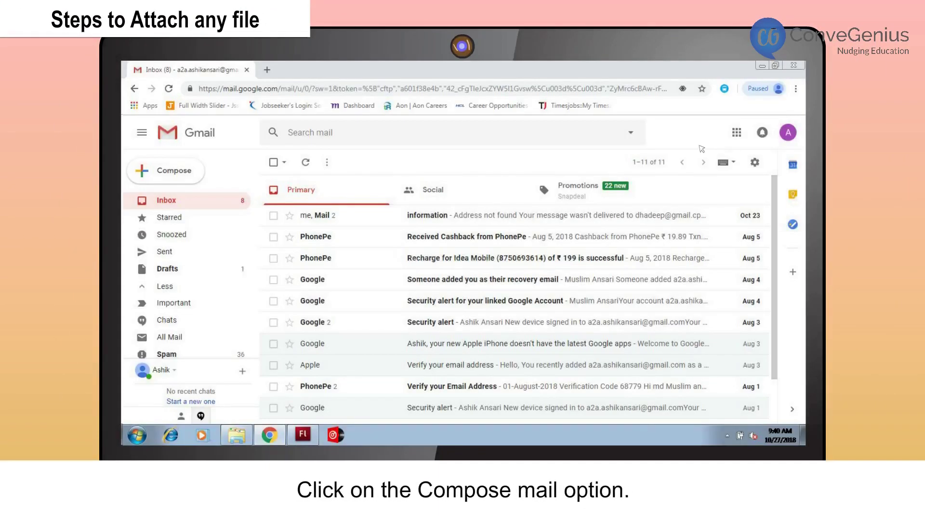
click(166, 172)
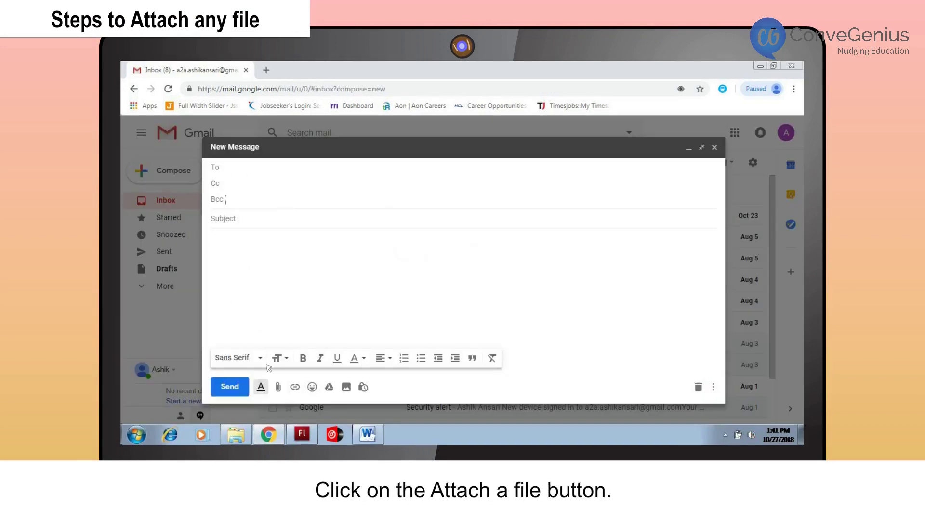
click(279, 387)
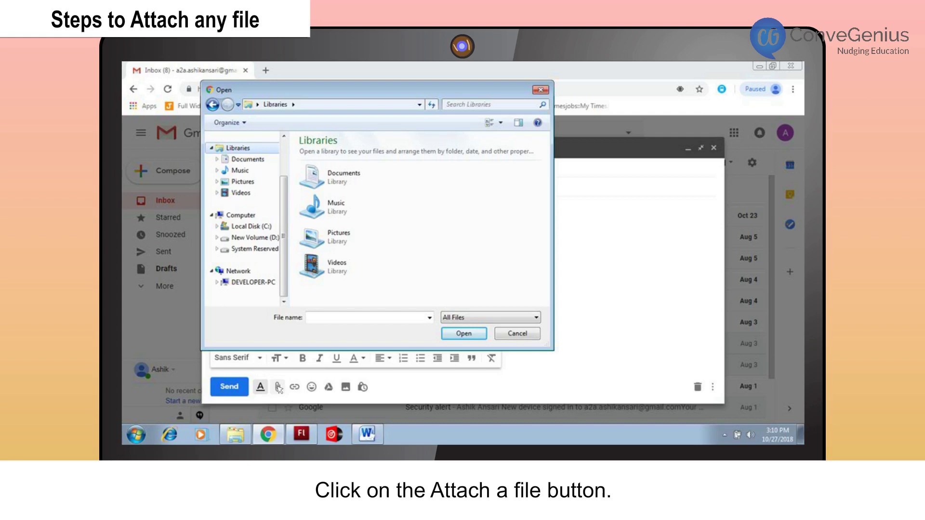
click(242, 182)
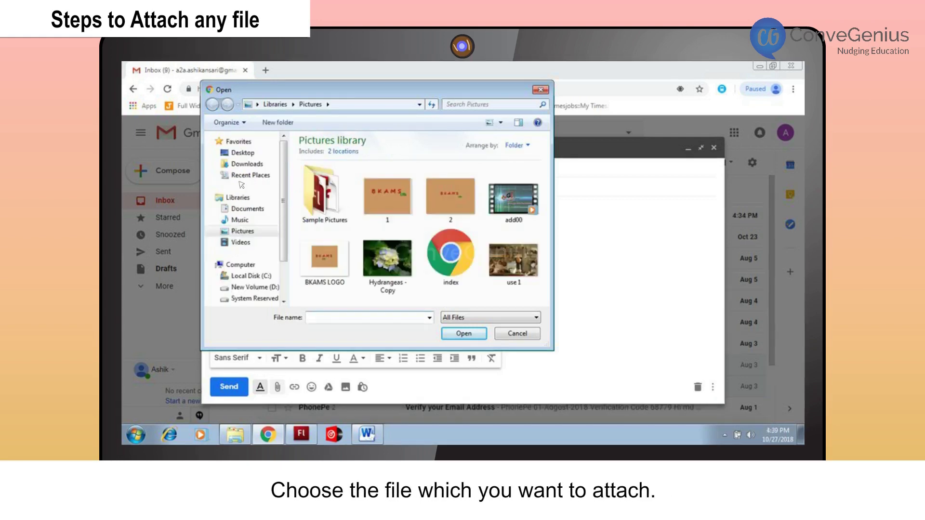
click(390, 259)
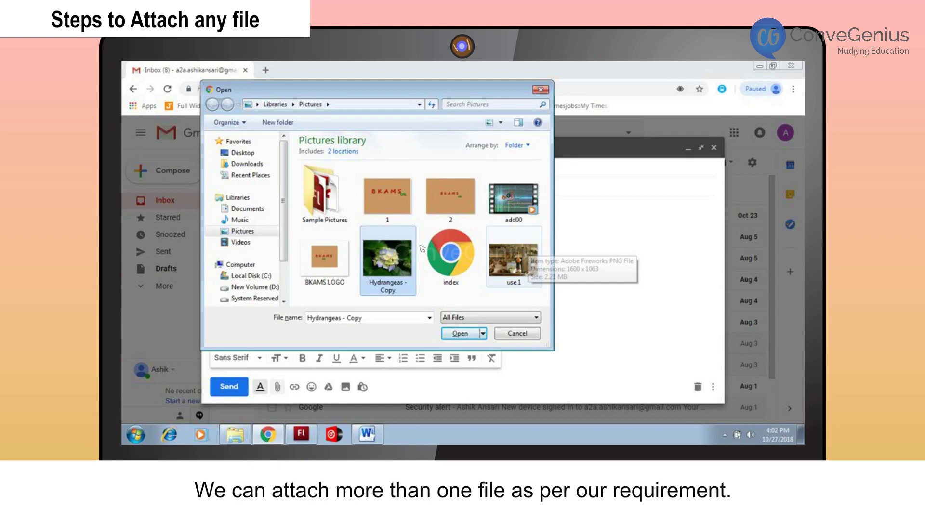
ctrl+click(511, 204)
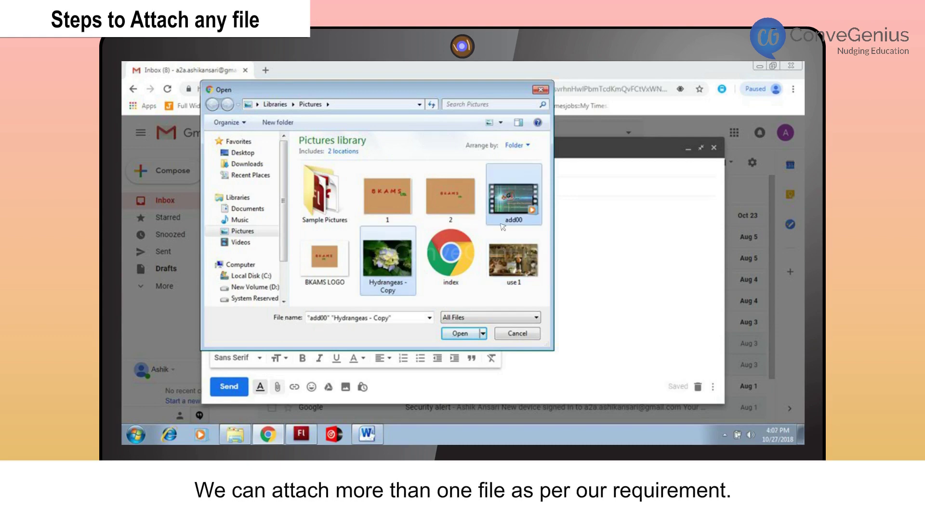
click(461, 334)
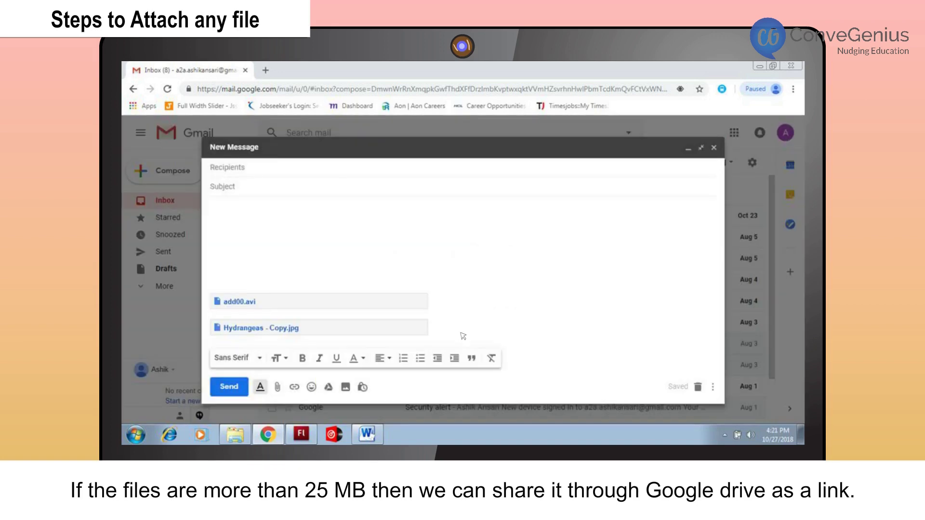
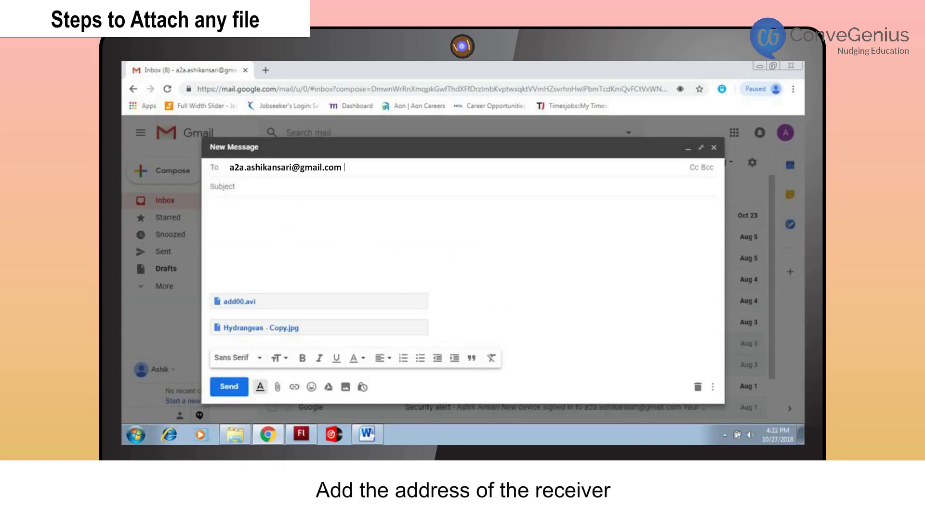
text(Hi)
Write 'Hi' and 'PFA' on separate lines, then send the message
key(Return)
text(PFA)
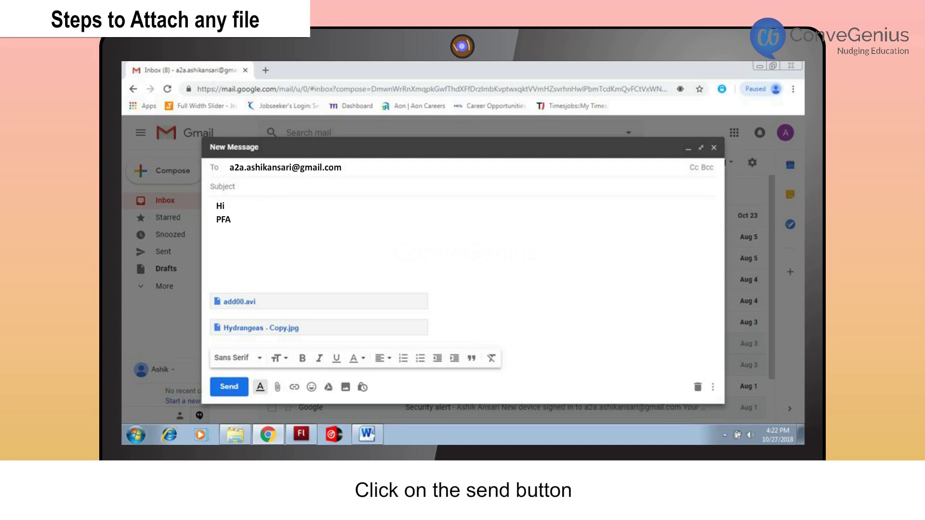
click(230, 387)
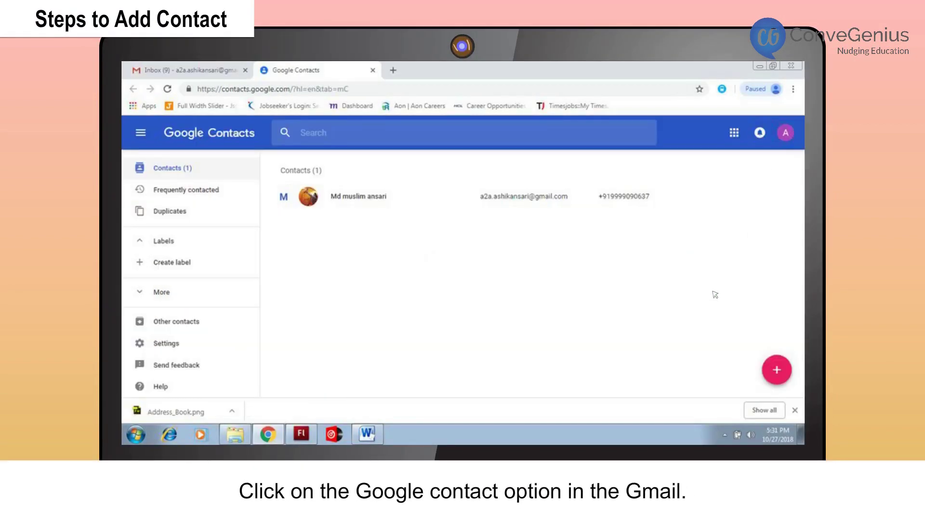
click(777, 370)
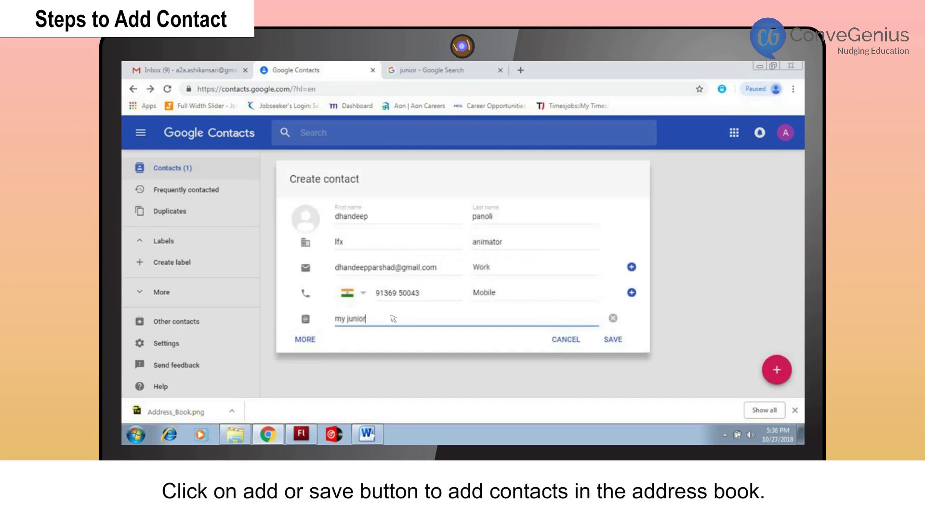
click(613, 339)
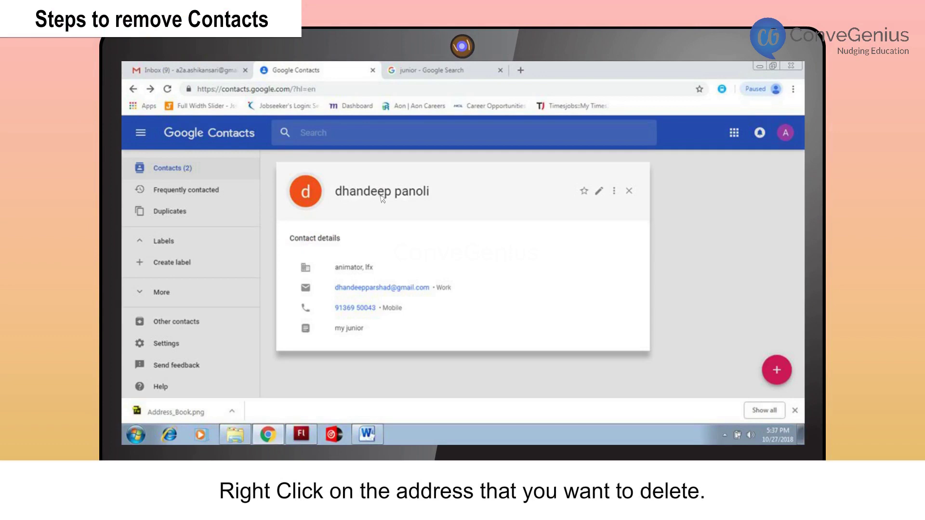
click(614, 191)
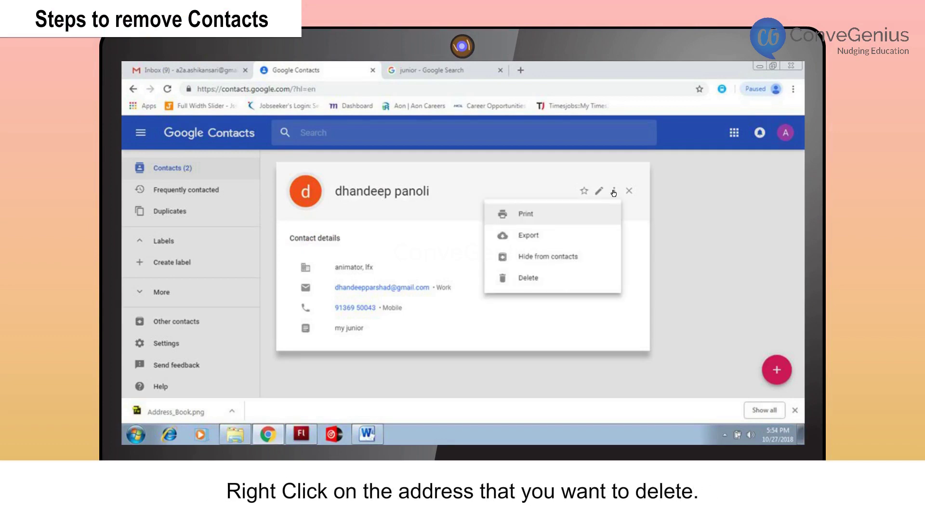